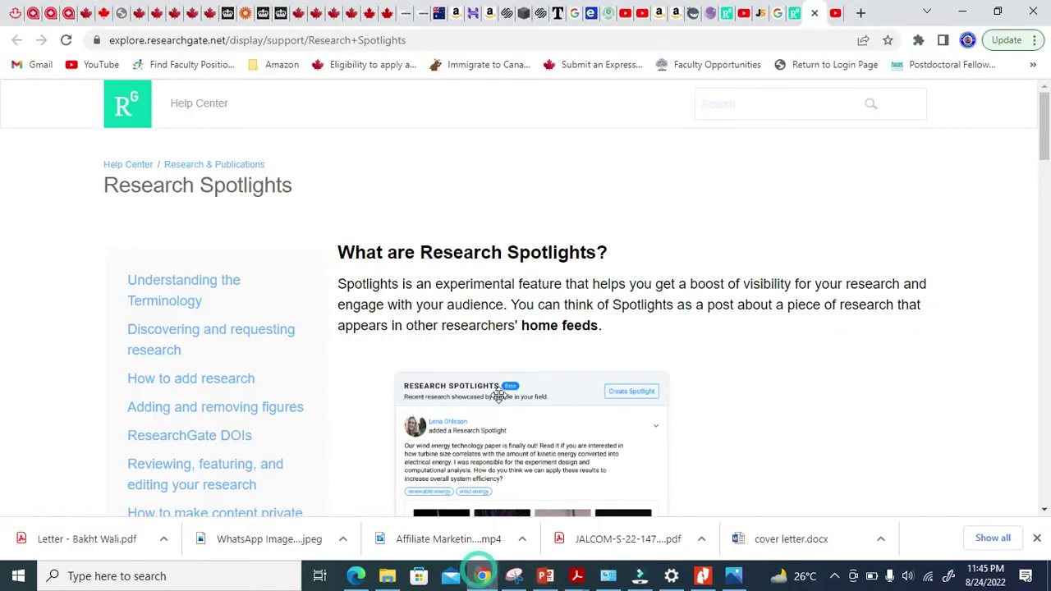
Step: Return to the profile tab and reload the profile page
left_click(785, 12)
scroll(494, 368, "up", 15)
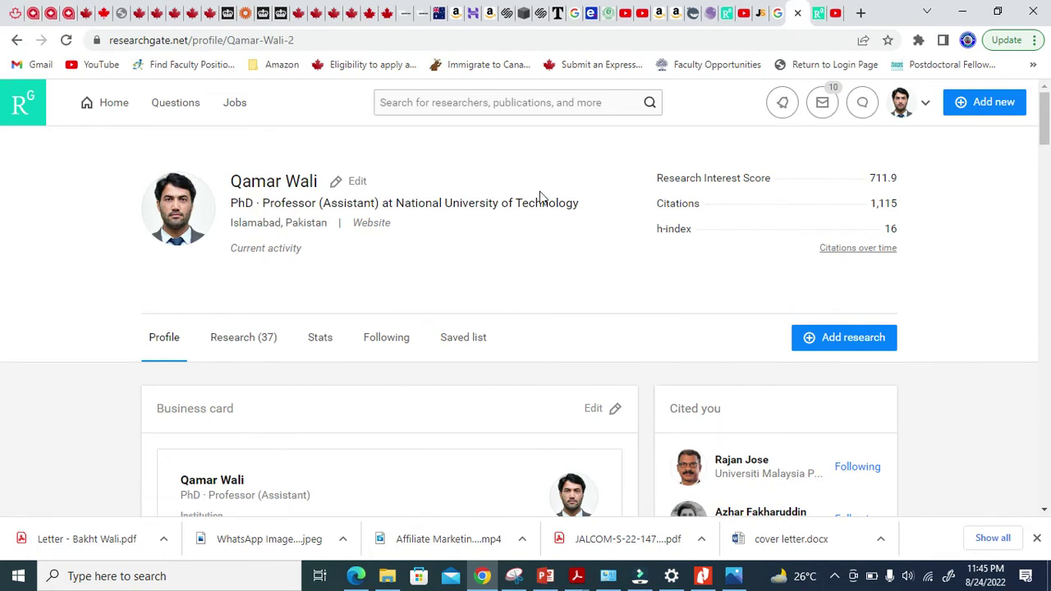
left_click(902, 108)
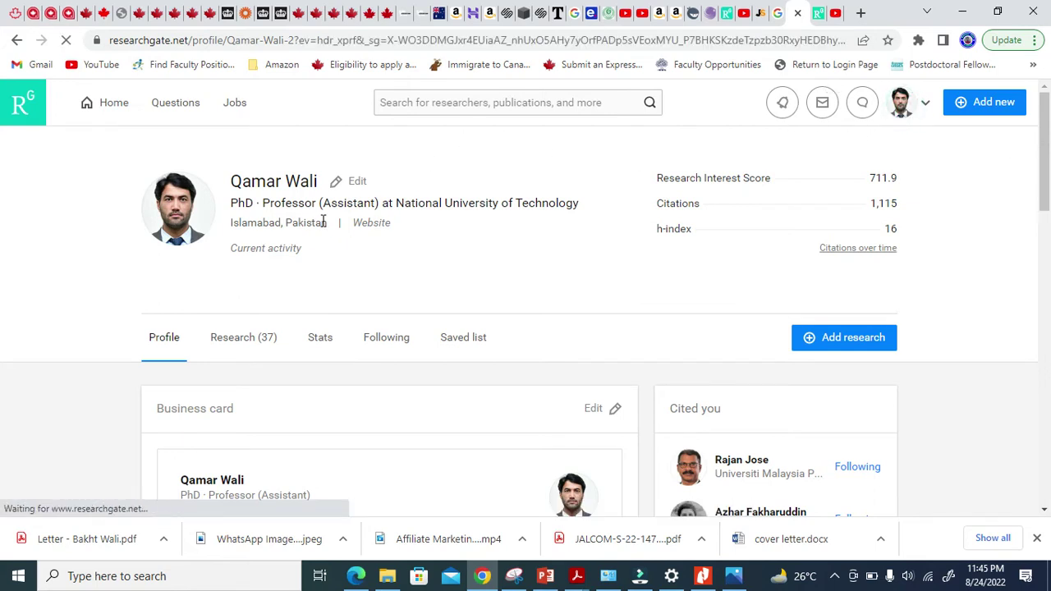
Step: Look through the profile's Stats and Saved list, then return to the Profile overview
left_click(215, 337)
left_click(319, 339)
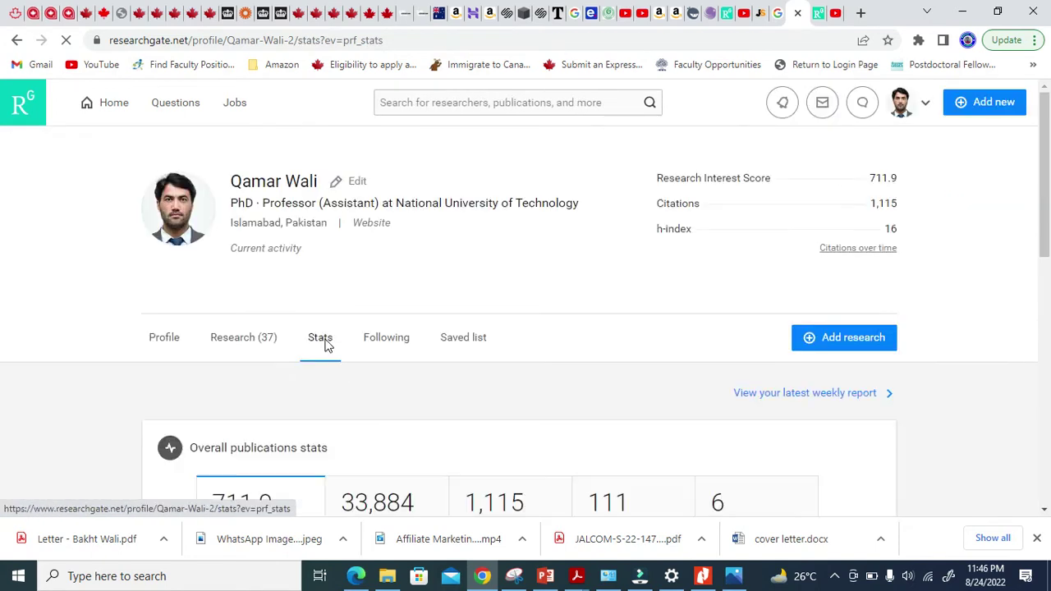
left_click(464, 343)
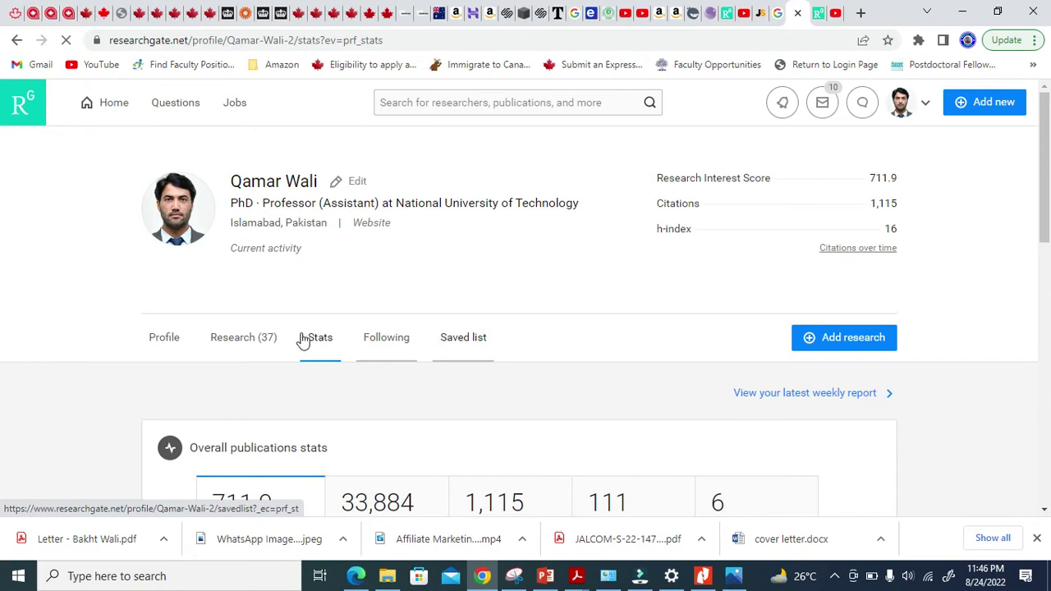
left_click(170, 344)
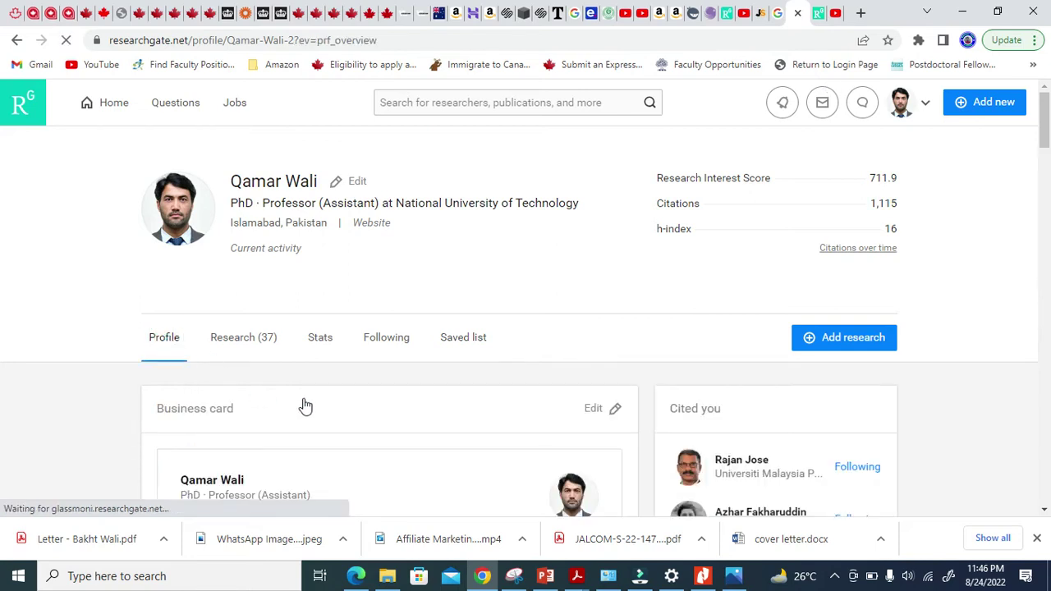
Step: Scroll down to the Research Spotlight card and open its Learn more help article in a new tab
scroll(310, 406, "down", 2)
scroll(310, 406, "down", 1)
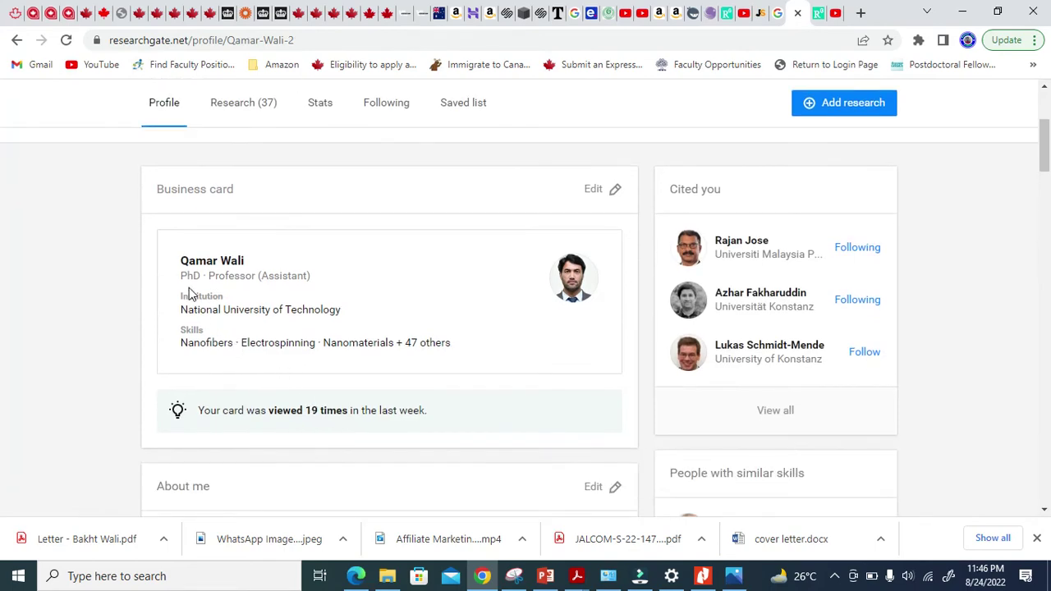
scroll(259, 333, "down", 2)
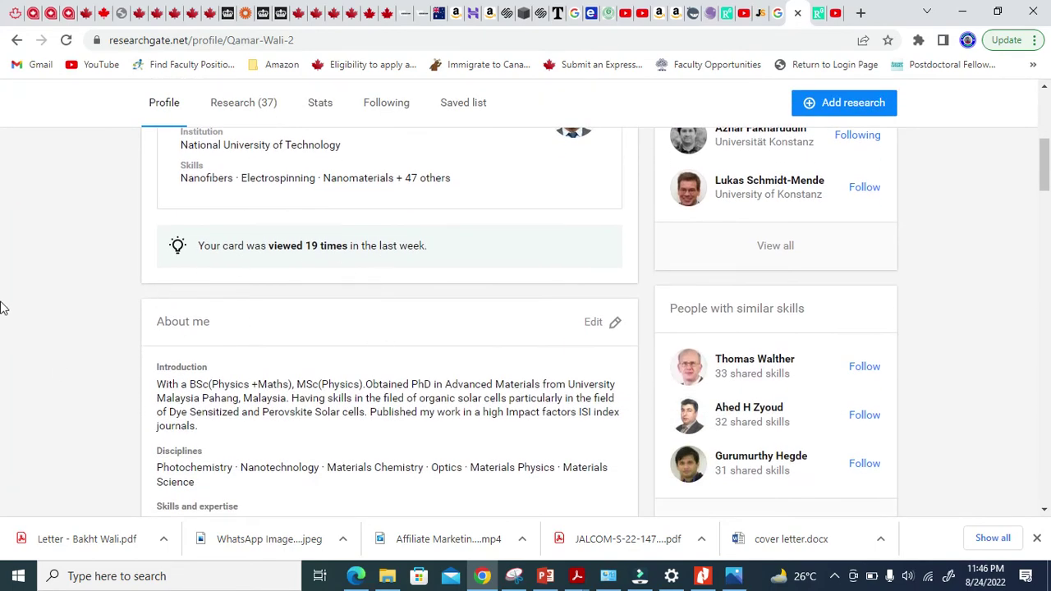
scroll(387, 397, "down", 6)
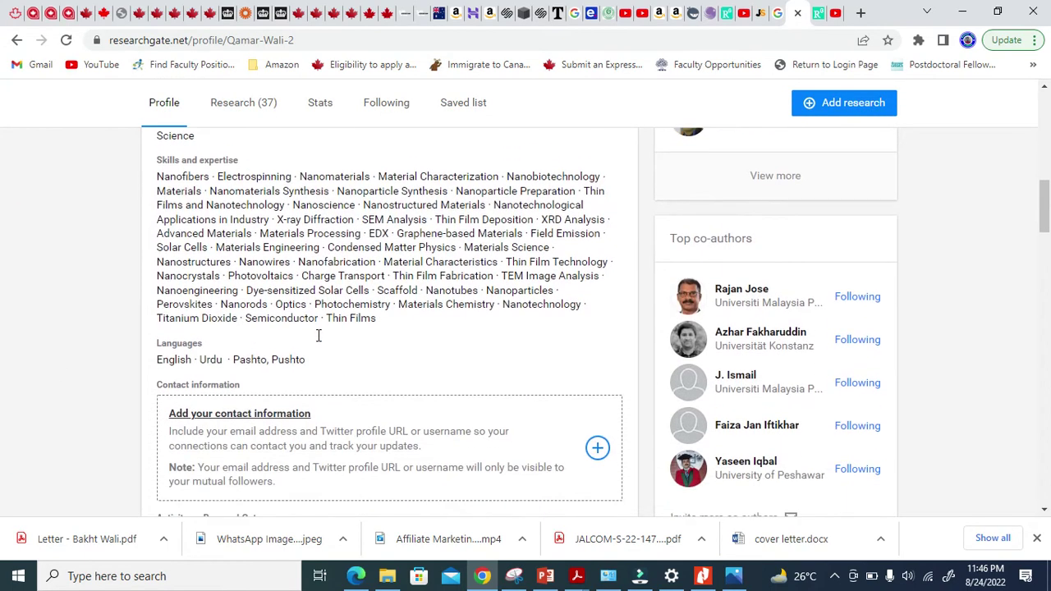
scroll(319, 341, "down", 3)
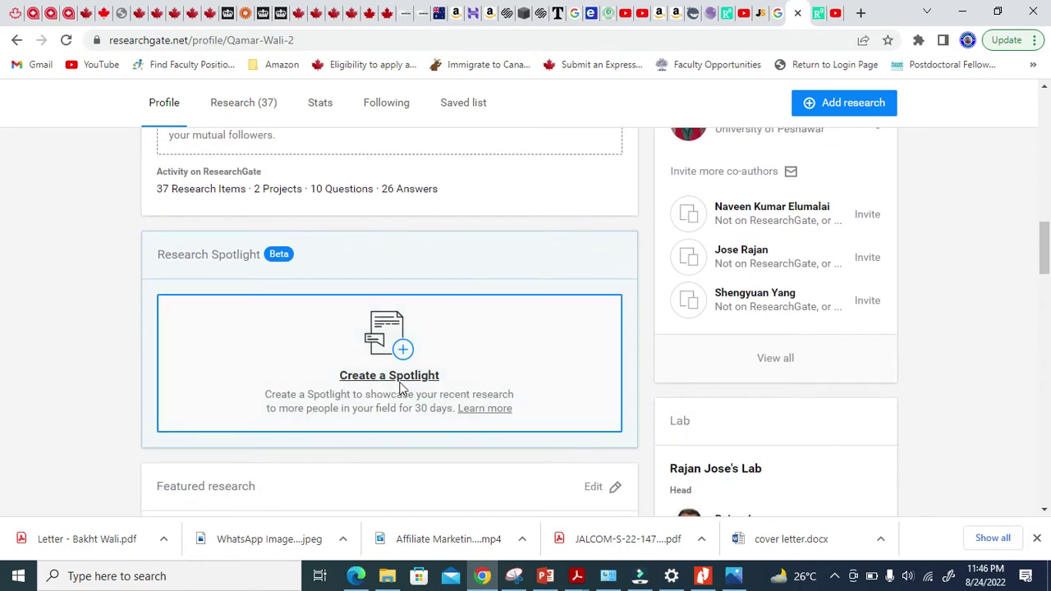
scroll(348, 304, "down", 1)
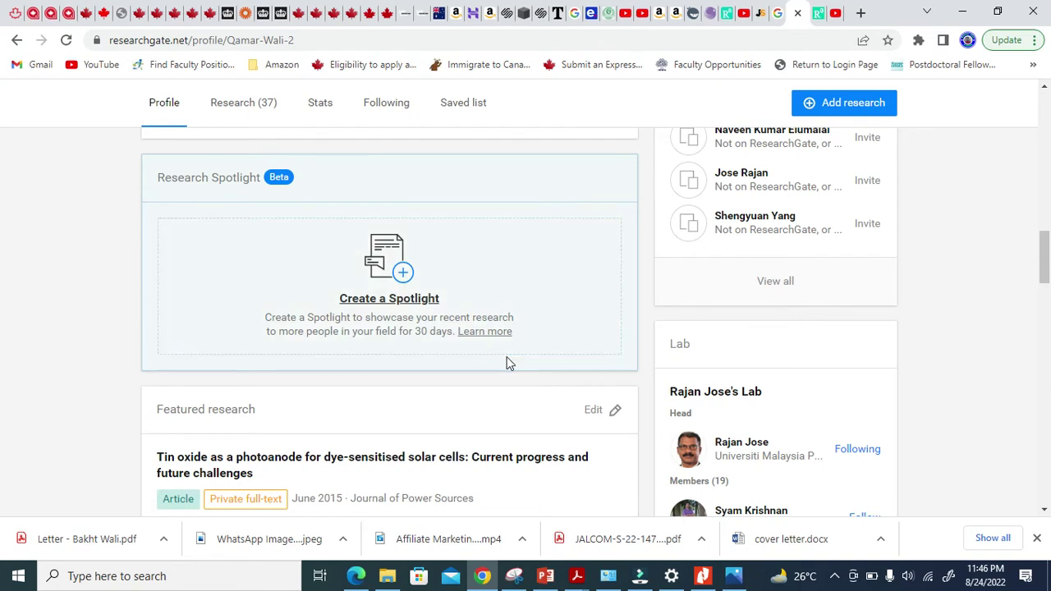
middle_click(485, 331)
left_click(796, 14)
scroll(591, 329, "down", 3)
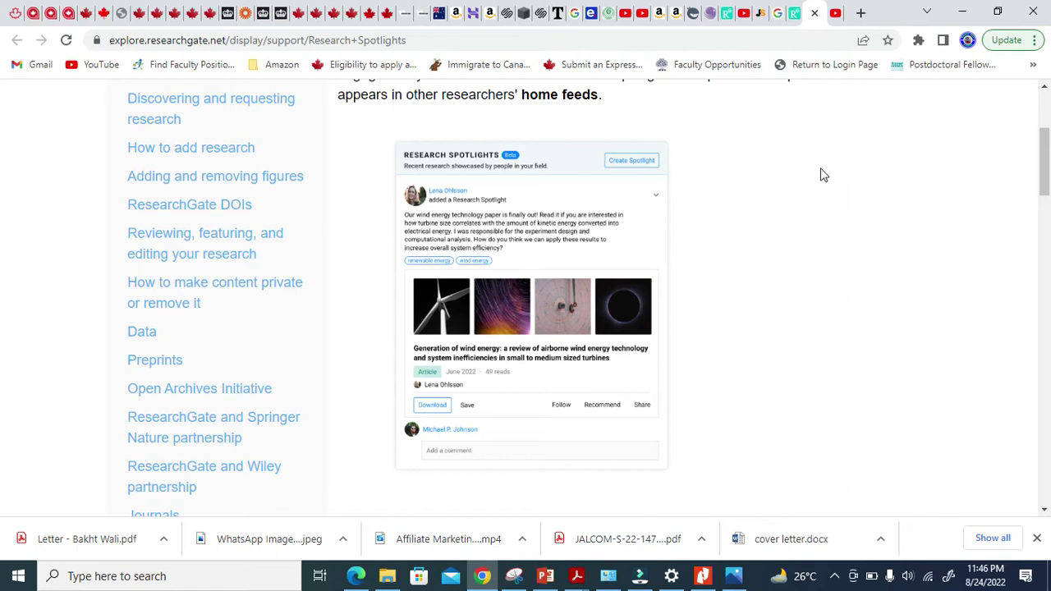
left_click(793, 13)
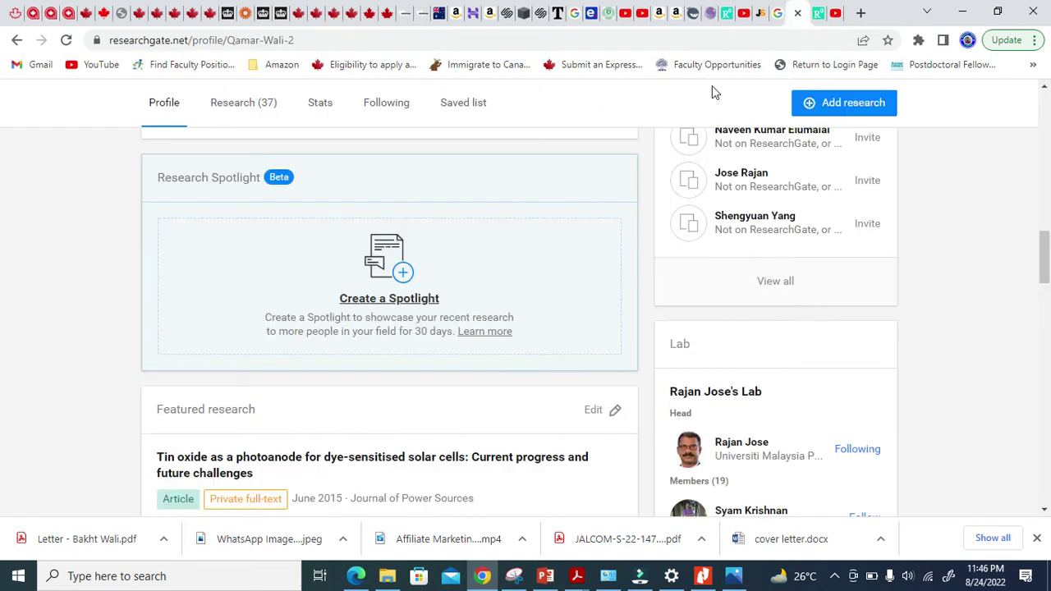
Step: Create a Spotlight for the article 'Synthesis of Cu-doped ZnO for bulk heterojunction hybrid solar cells'
left_click(373, 294)
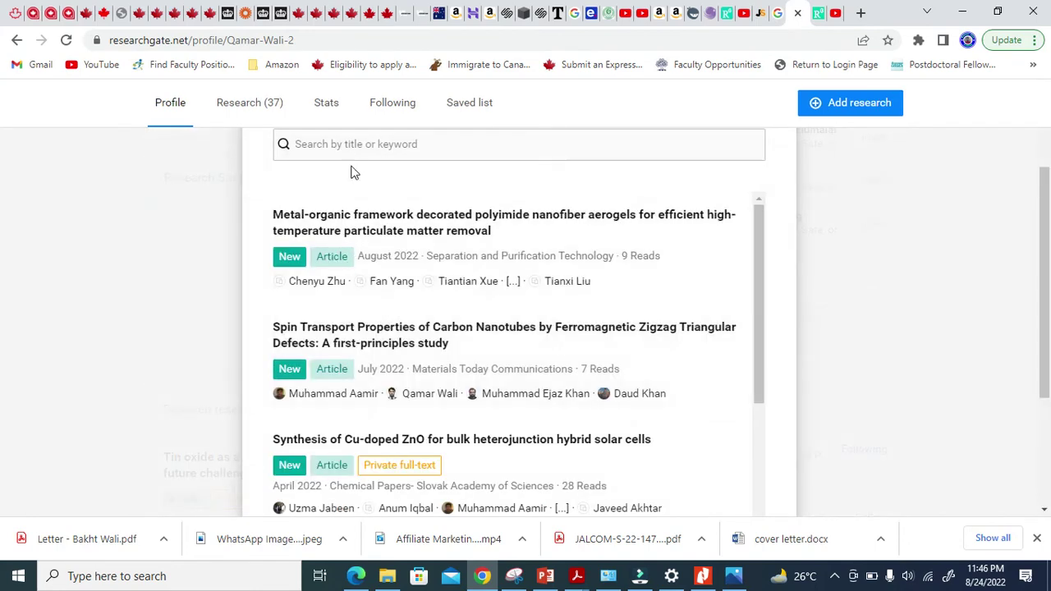
scroll(526, 386, "down", 1)
scroll(520, 415, "down", 2)
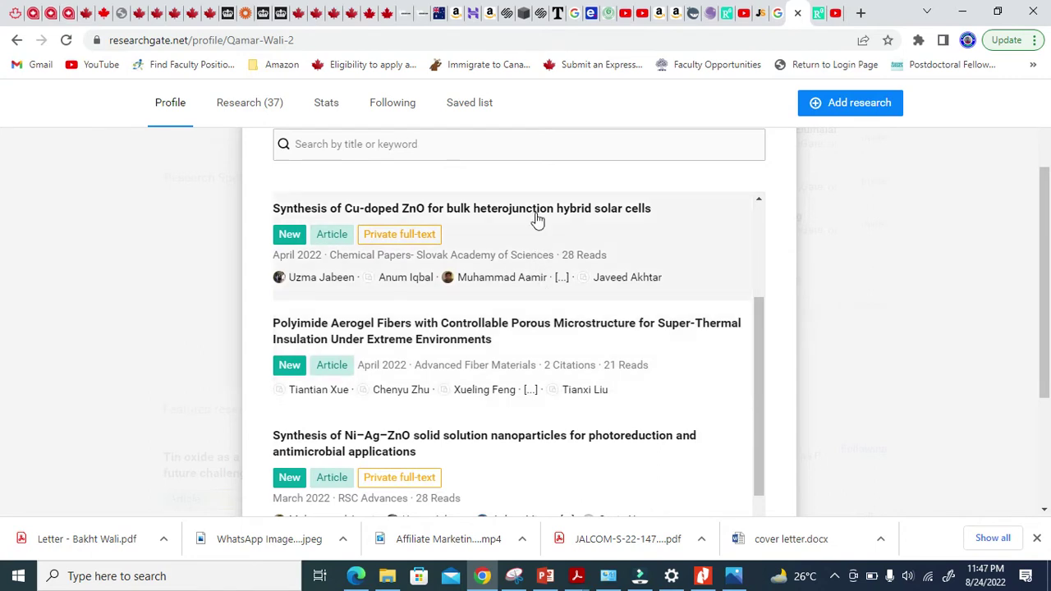
left_click(538, 215)
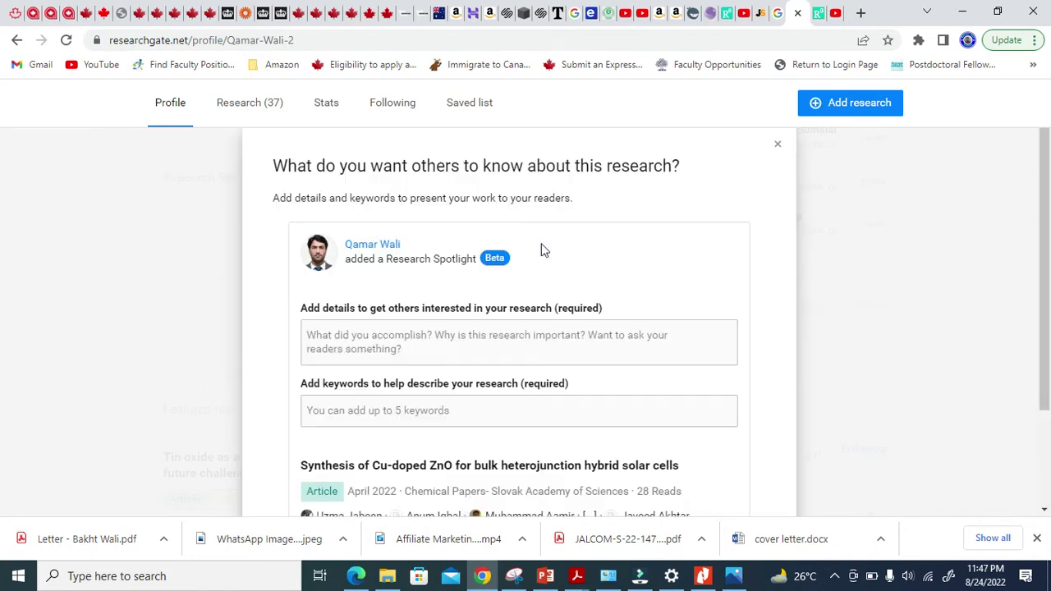
Step: Enter the details 'This research work, we basically made hetrojection ;mdfmsdlfkjdslfjsdf', correcting typos
left_click(430, 335)
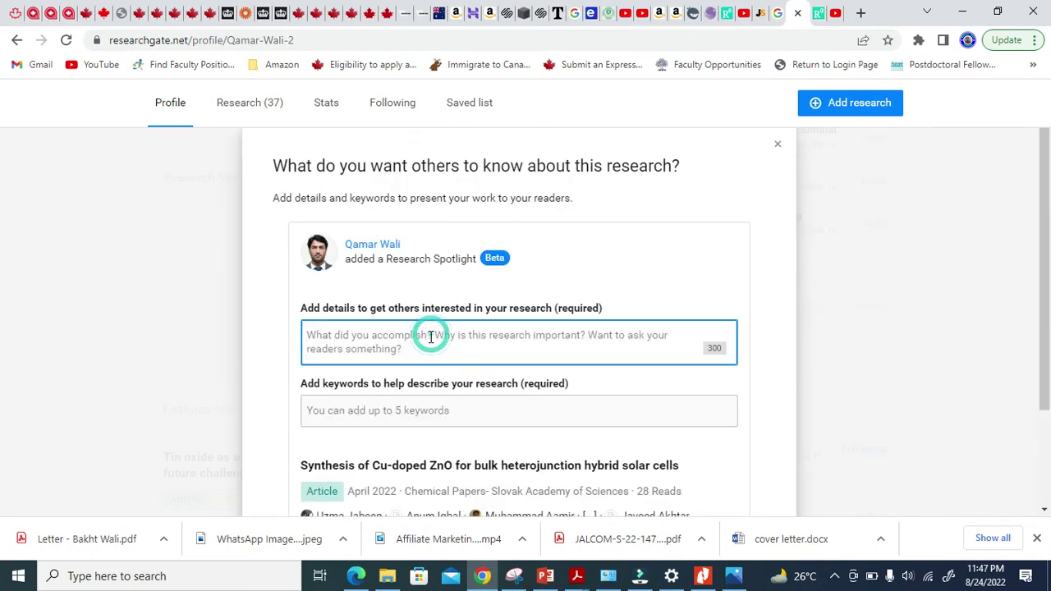
type("THis")
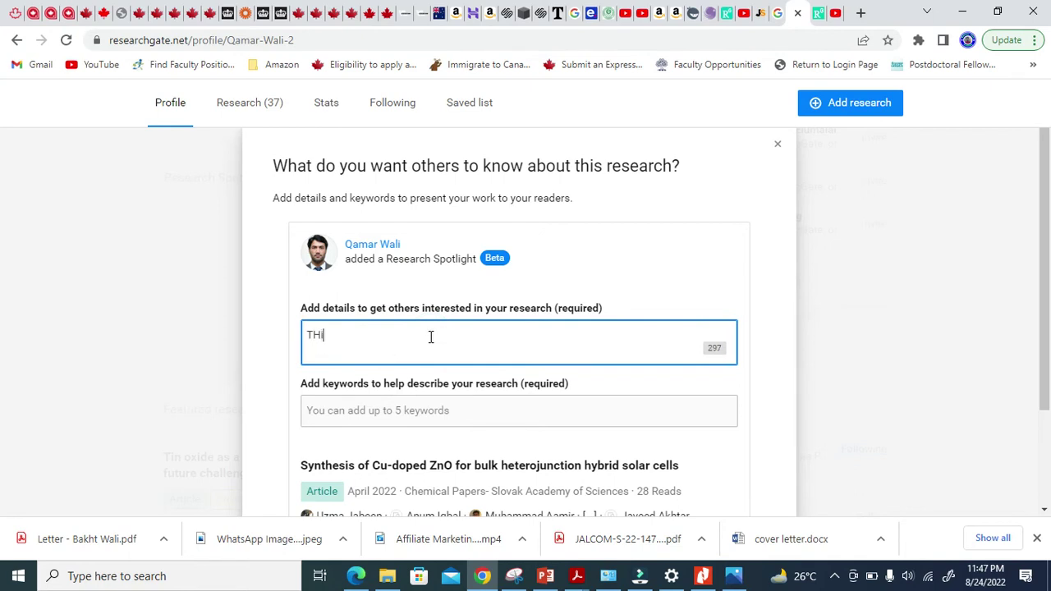
key("BackSpace")
key("BackSpace")
key("BackSpace")
key("BackSpace")
type("his research work")
key("BackSpace")
type(", we basically")
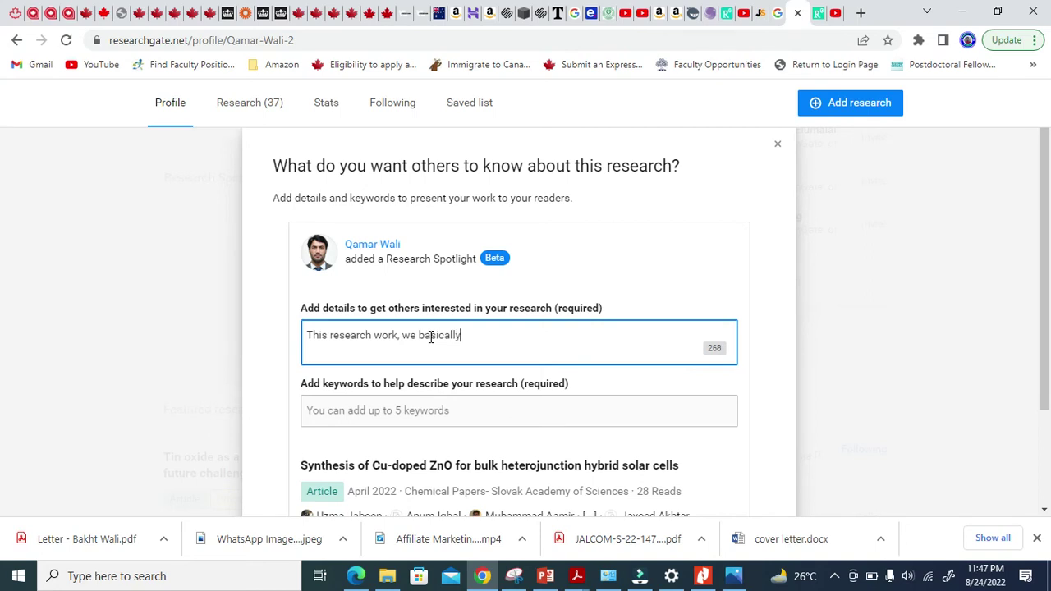
type(" made hetrojection ;mdfmsdlfkjdslfjsdf")
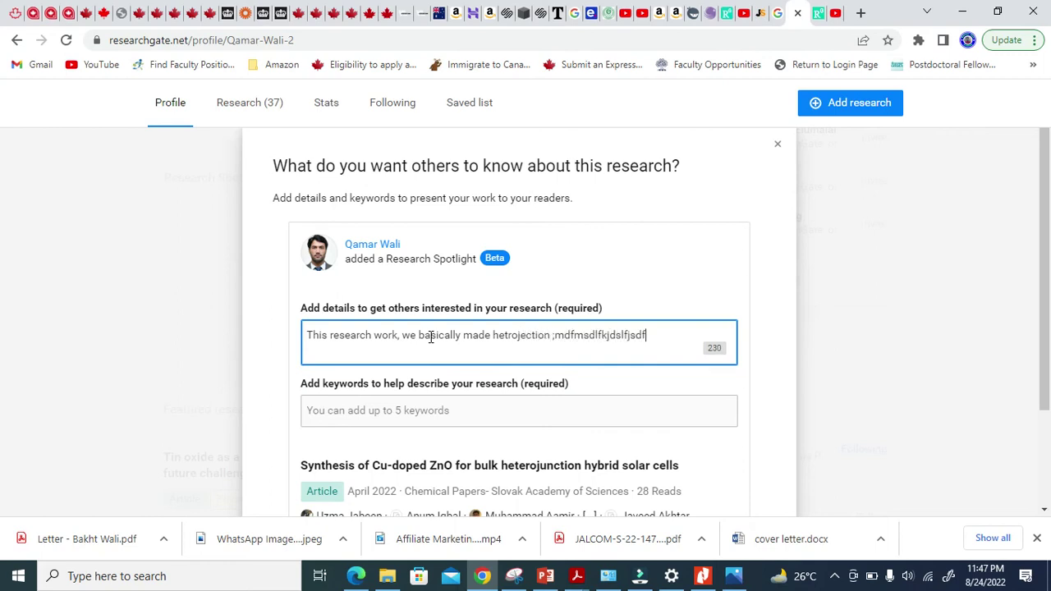
Step: Add keywords National University of Technology, solar cells, NPs, NTs and CNTs to the spotlight
left_click(400, 415)
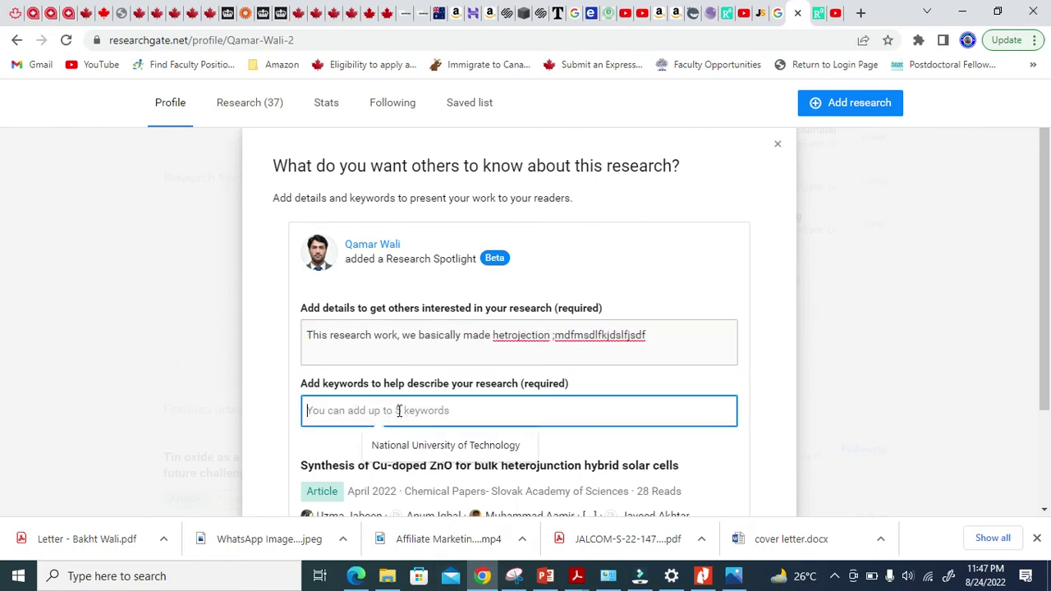
left_click(406, 445)
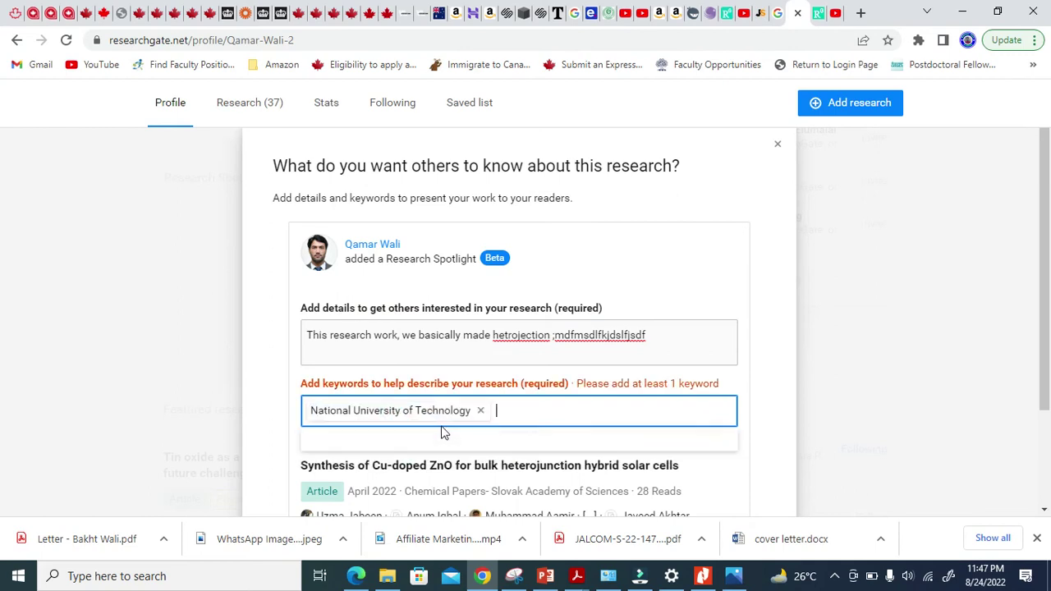
type("sola")
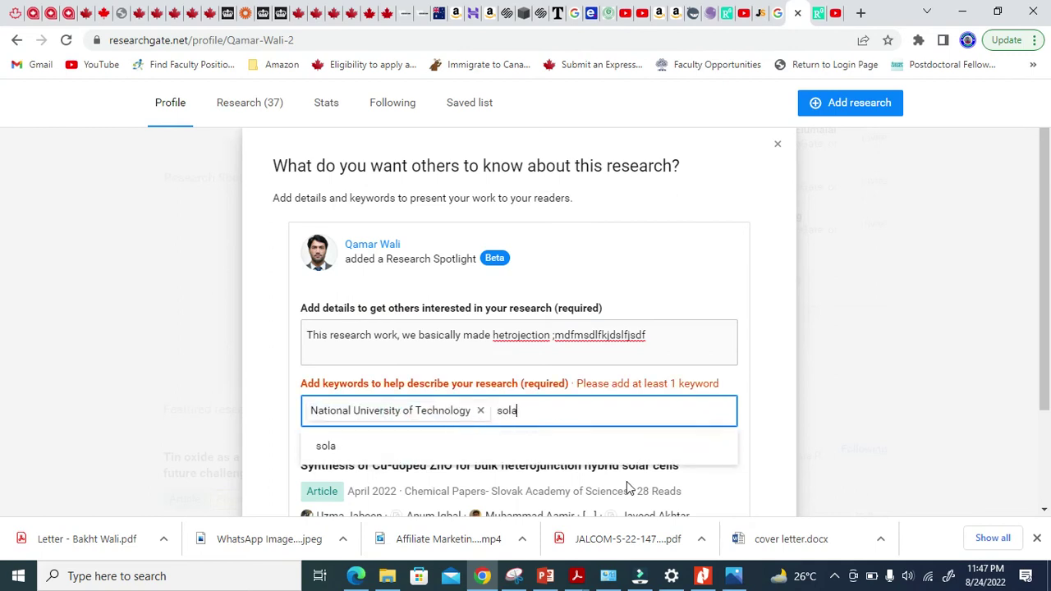
type("r cells")
key("Return")
type("NPs")
key("Return")
type("NTs")
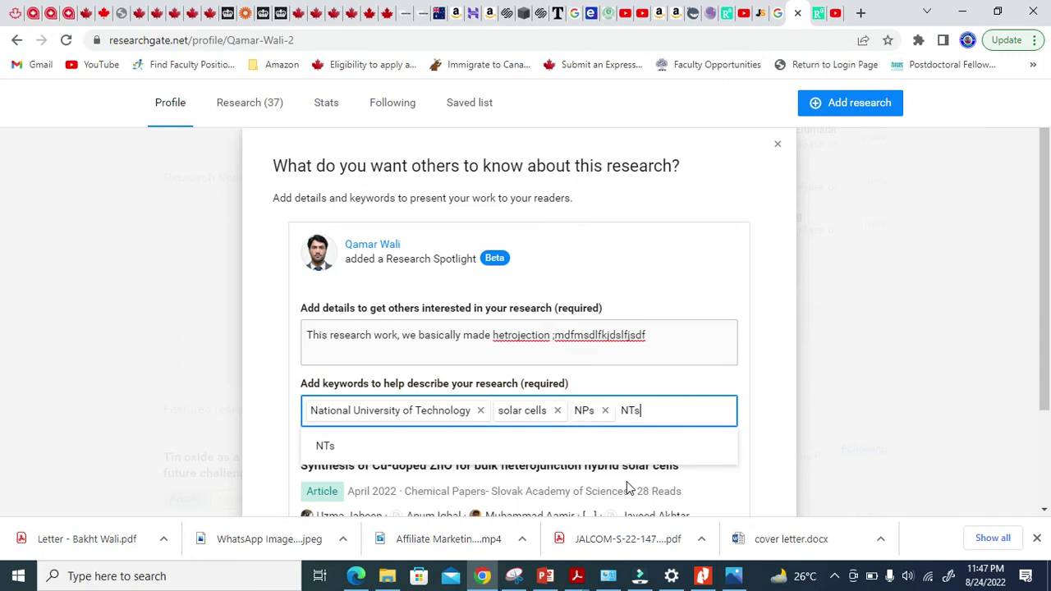
key("Return")
type("CNTs")
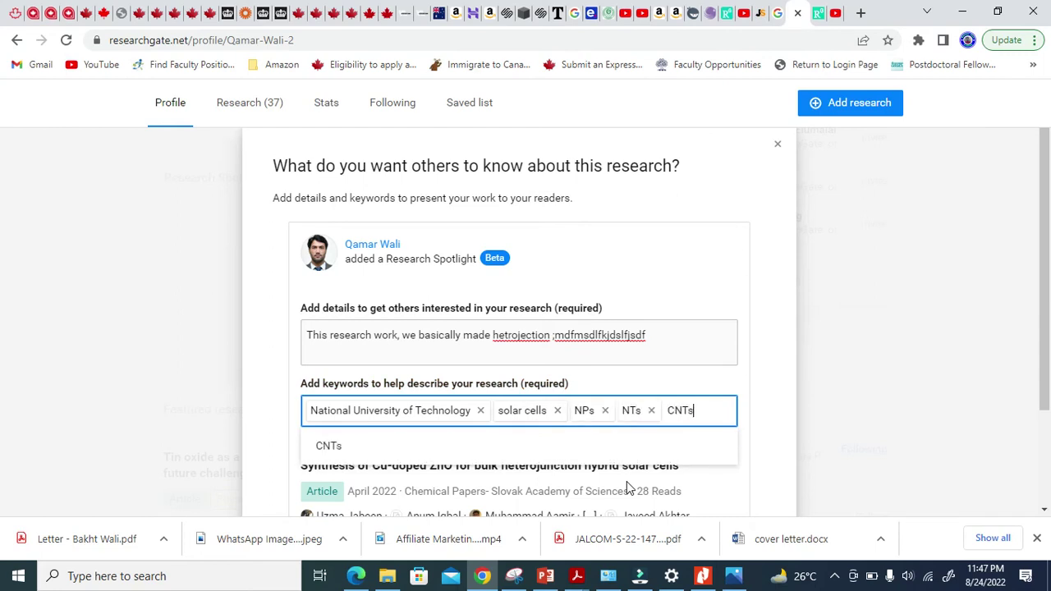
key("Return")
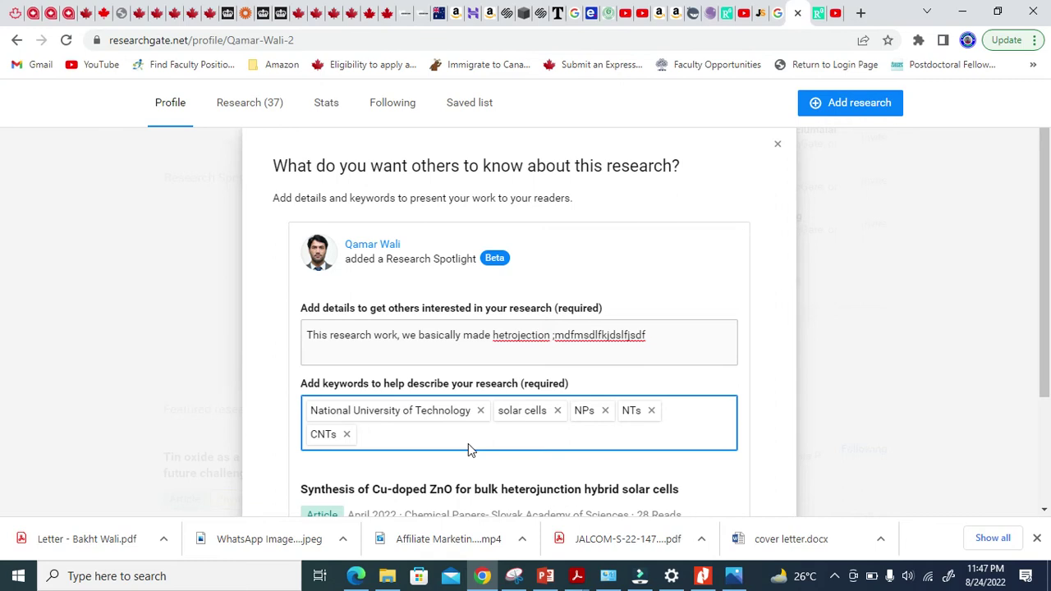
Step: Scroll through the spotlight preview to review the description and keyword tags
scroll(410, 451, "down", 1)
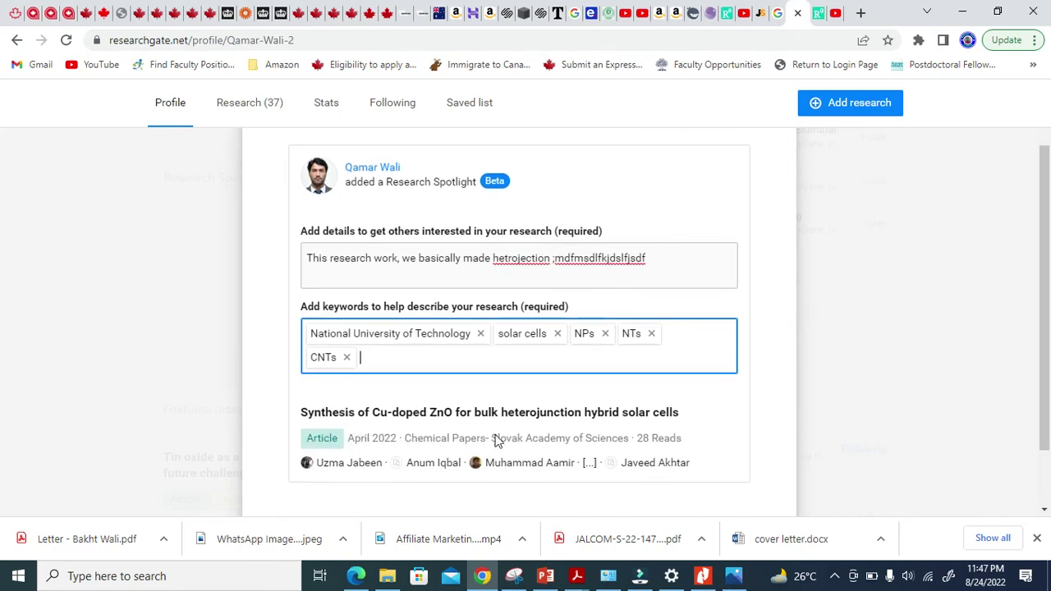
scroll(609, 430, "down", 1)
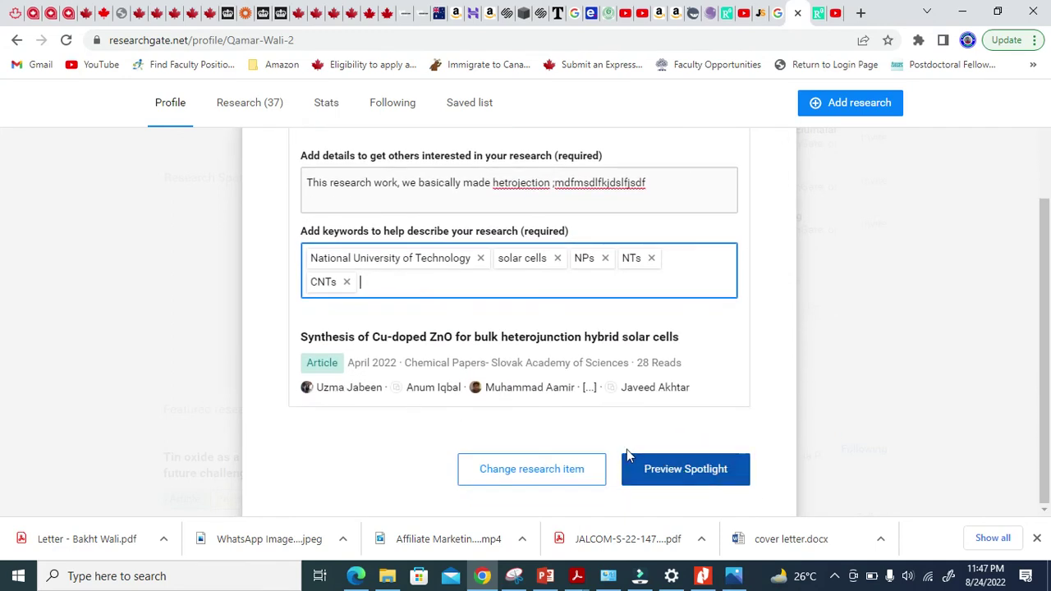
scroll(406, 329, "up", 2)
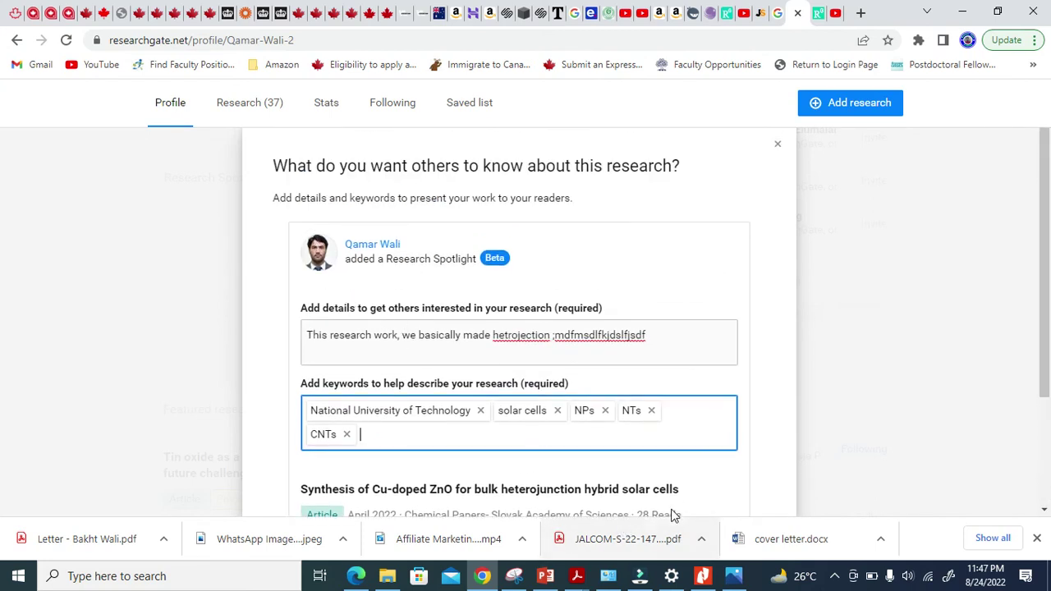
scroll(671, 515, "down", 2)
left_click(704, 480)
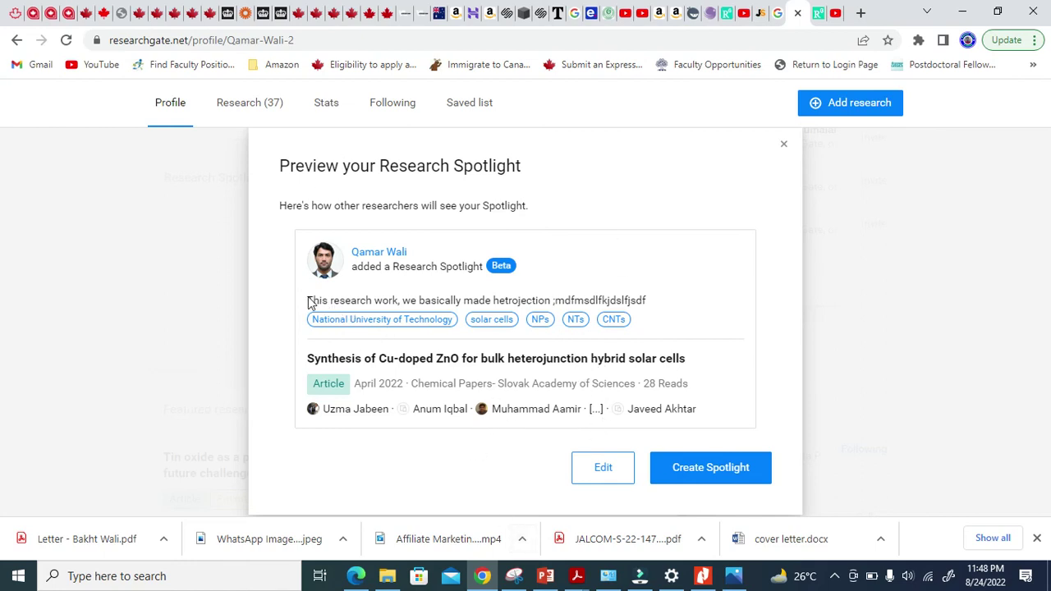
left_click_drag(306, 300, 655, 300)
left_click(401, 321)
left_click_drag(307, 358, 708, 369)
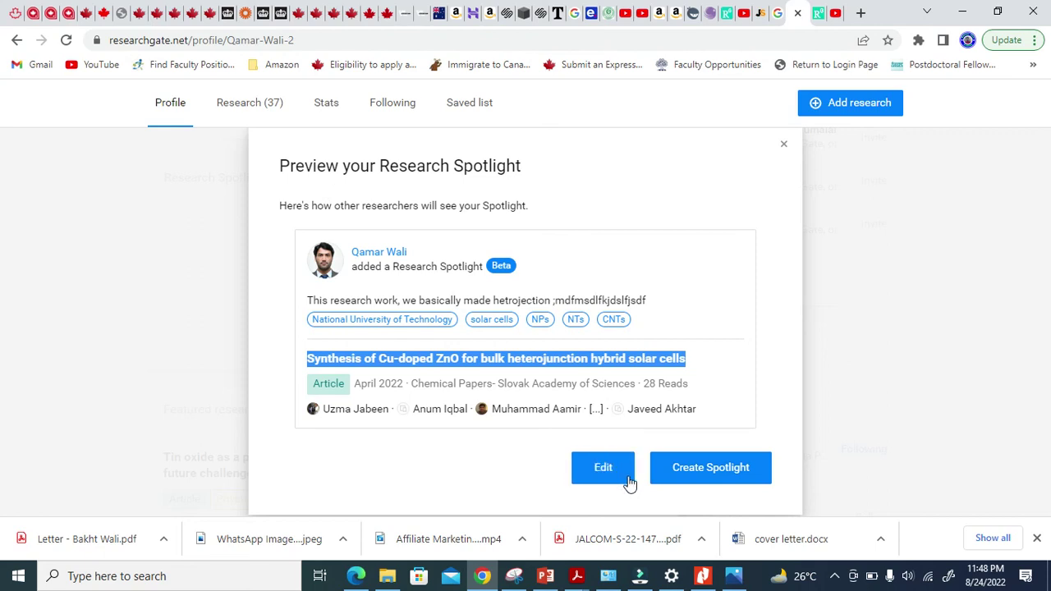
left_click(382, 289)
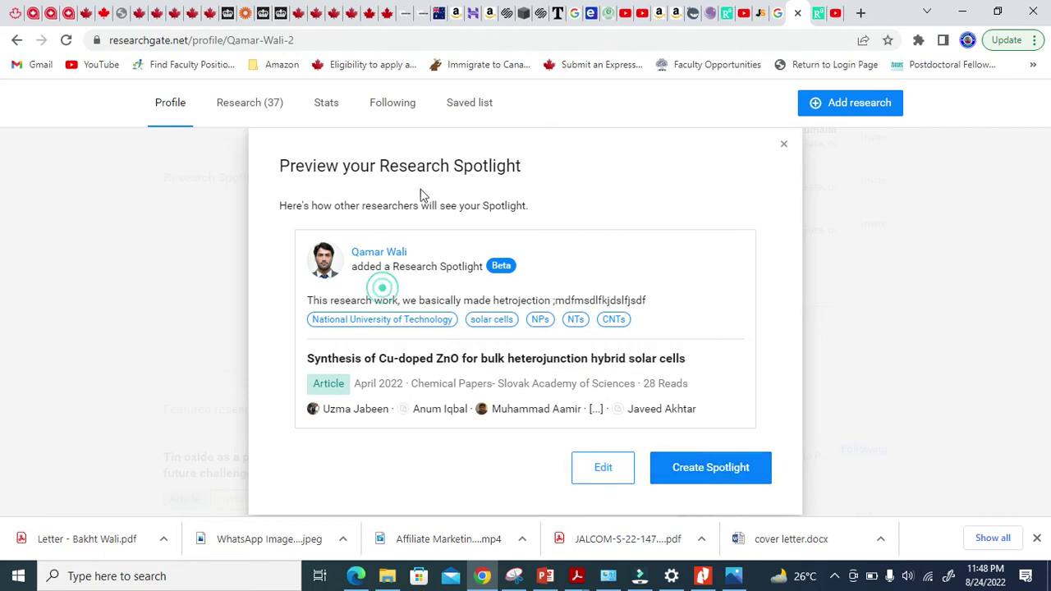